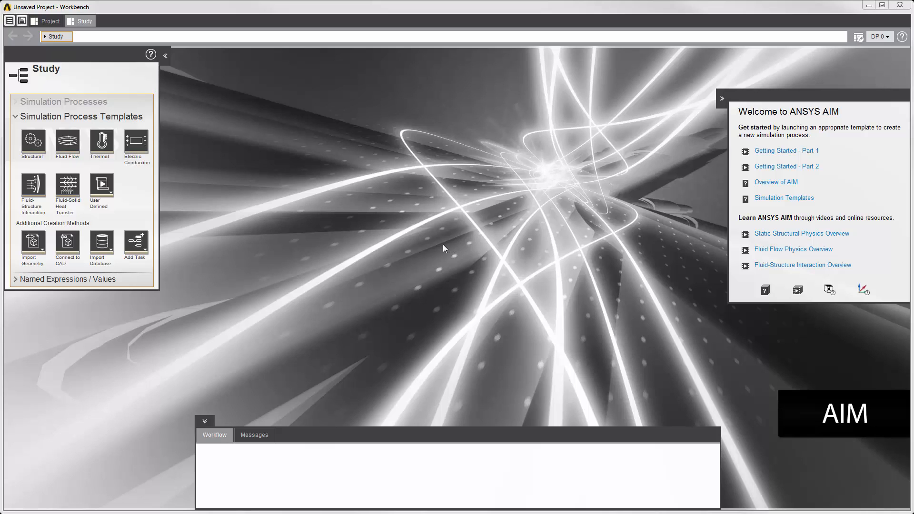
# Create a static structural simulation process from the template, importing the existing geometry file 3_part_pipe.agdb with automatic contact detection.
pyautogui.click(34, 142)
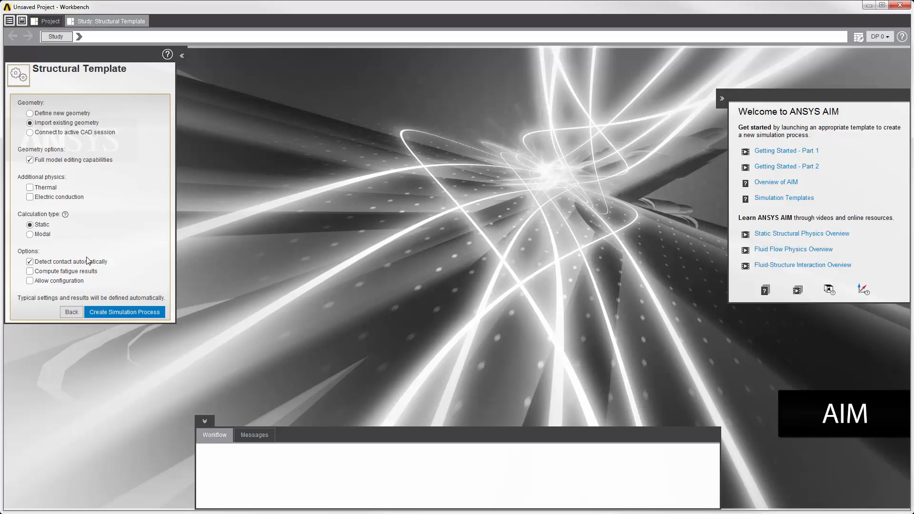
pyautogui.click(104, 310)
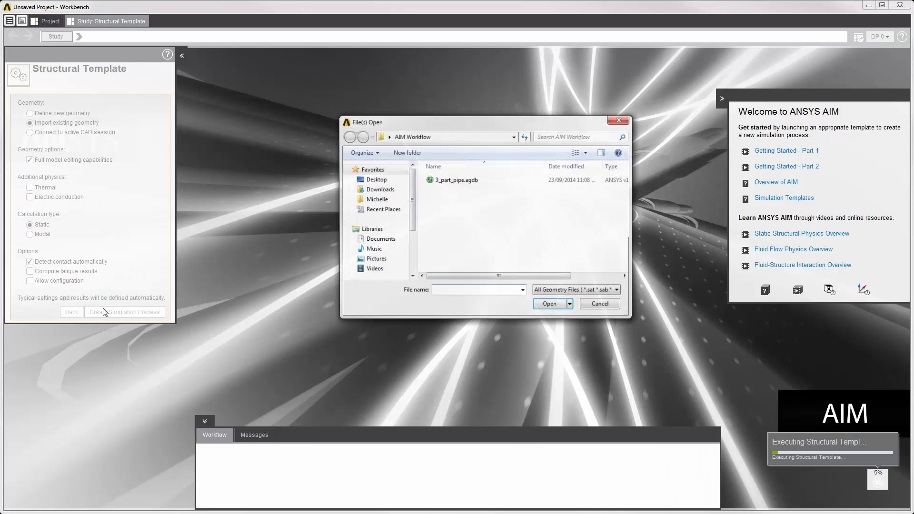
pyautogui.click(448, 180)
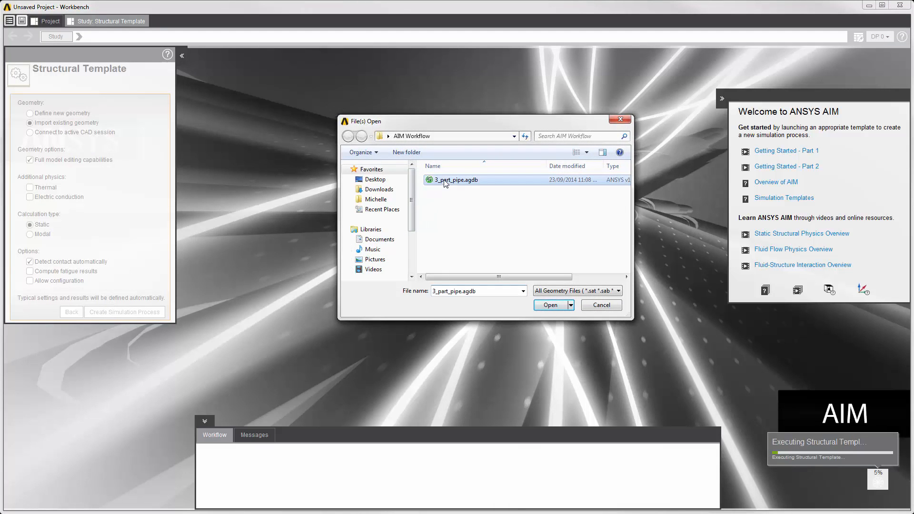
pyautogui.click(548, 306)
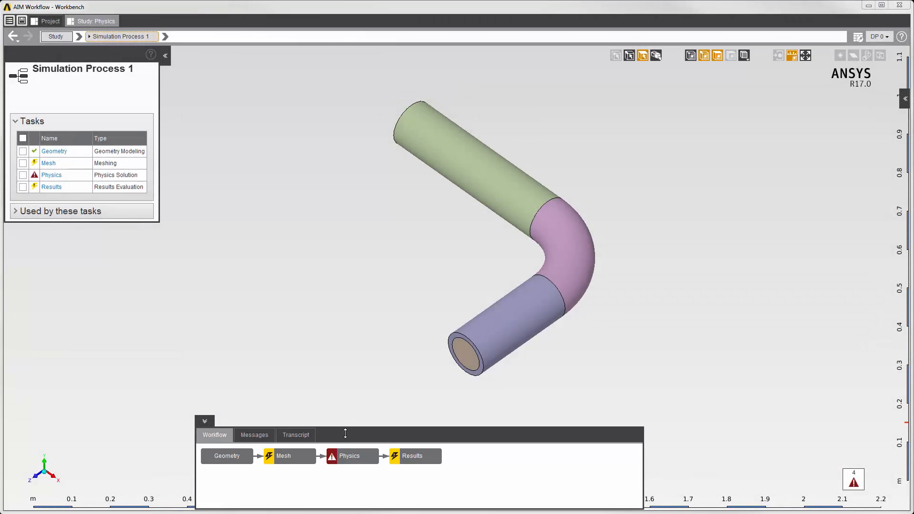
# Examine the Physics task's interface conditions and solver options, and read its help description.
pyautogui.click(346, 455)
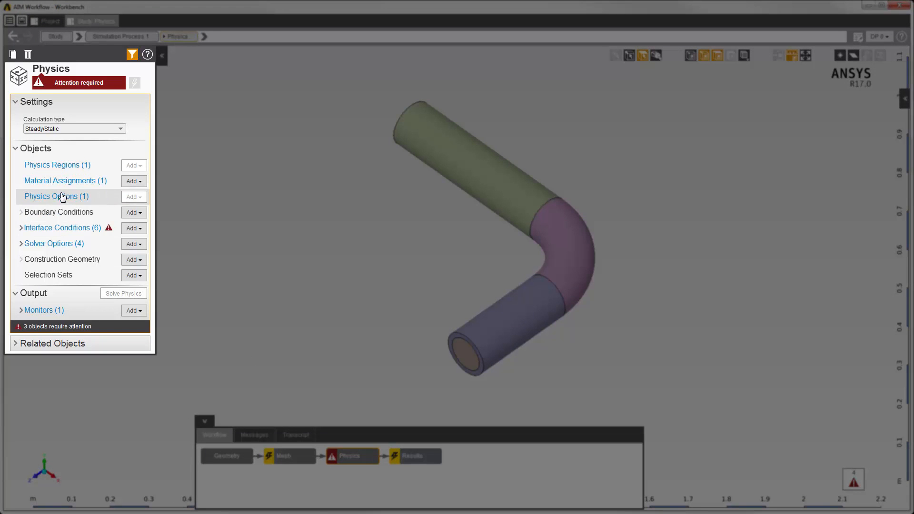
pyautogui.click(21, 227)
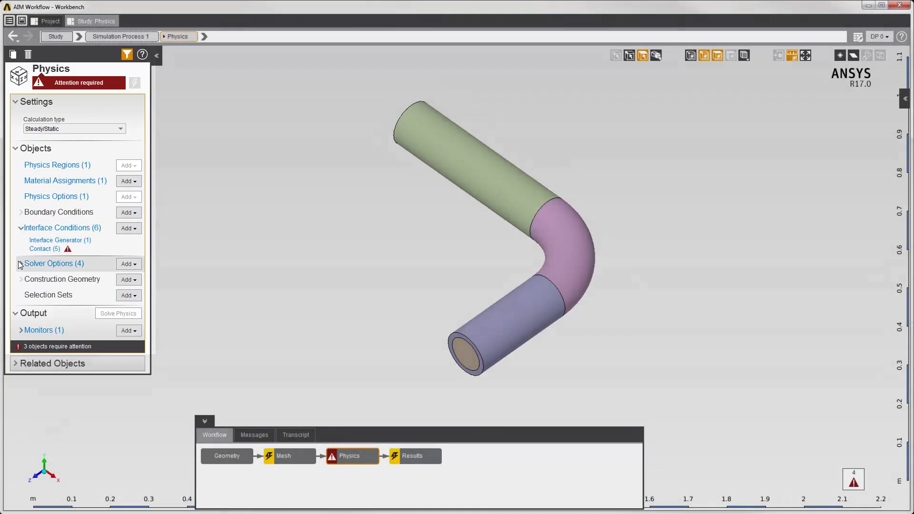
pyautogui.click(21, 263)
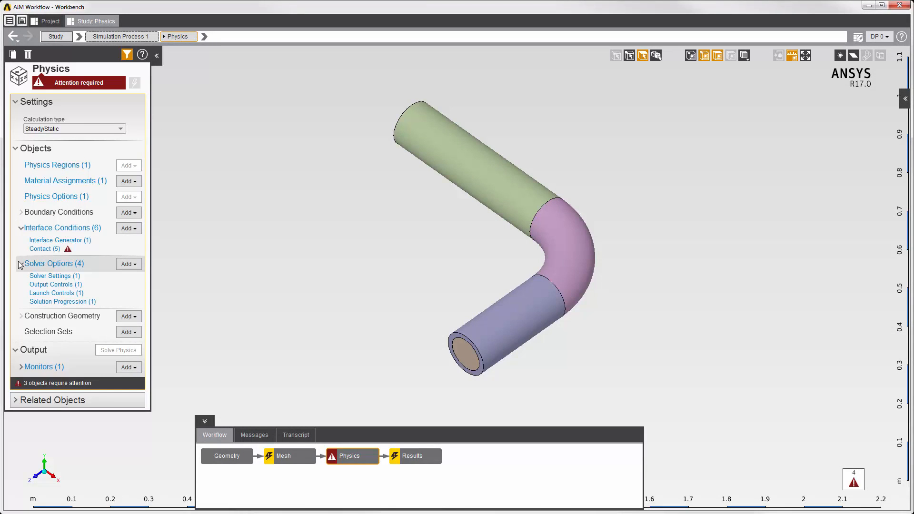
pyautogui.click(20, 263)
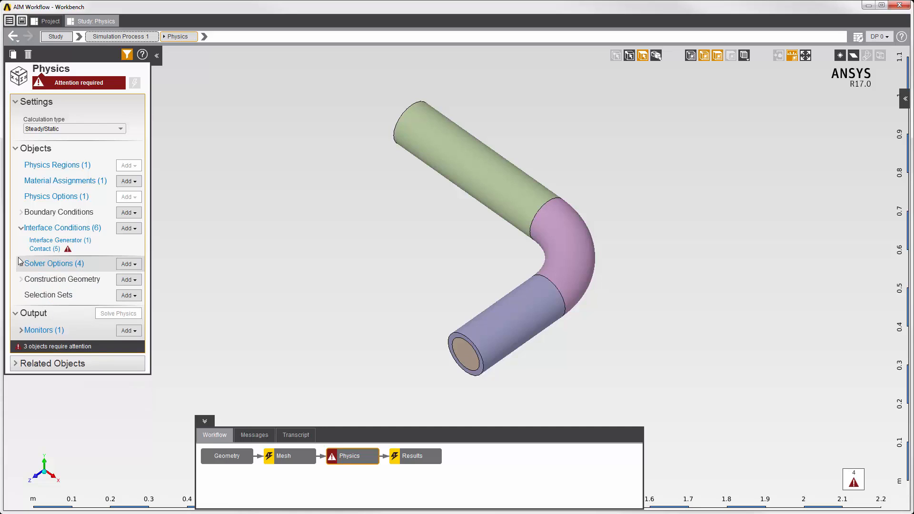
pyautogui.click(21, 227)
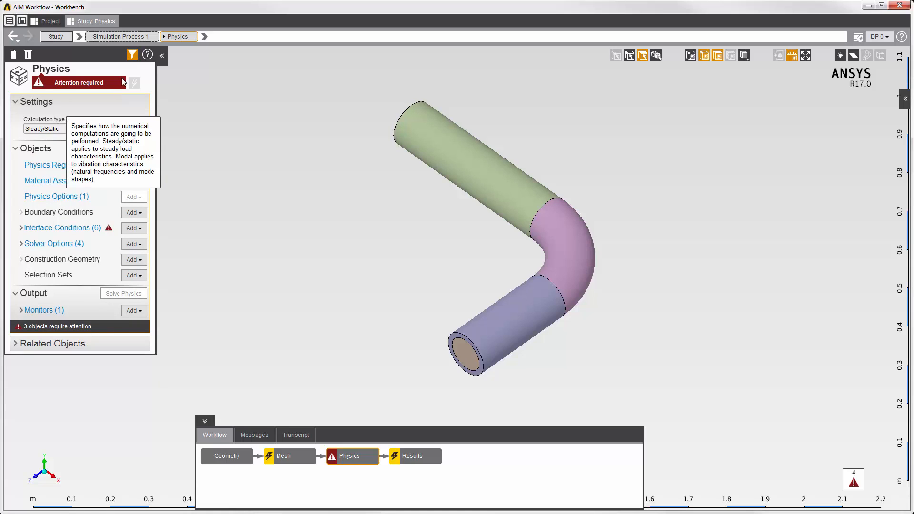
pyautogui.click(148, 55)
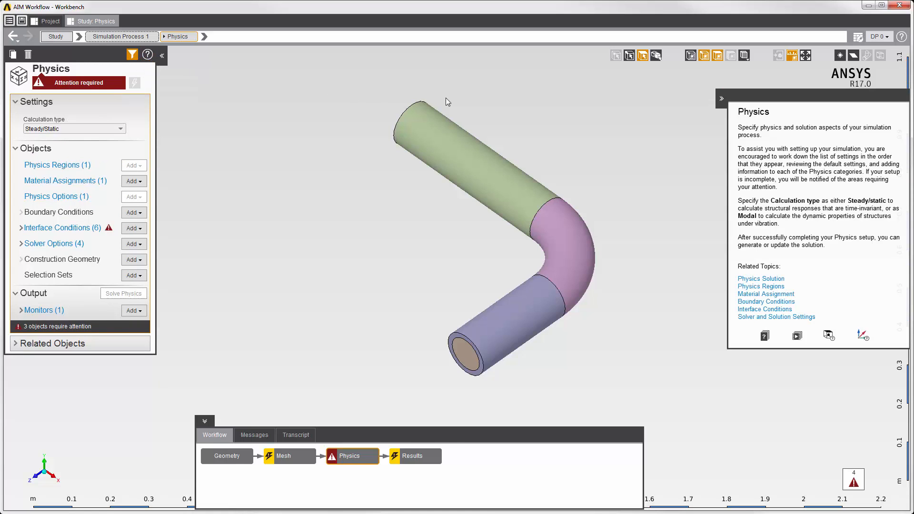
pyautogui.click(721, 100)
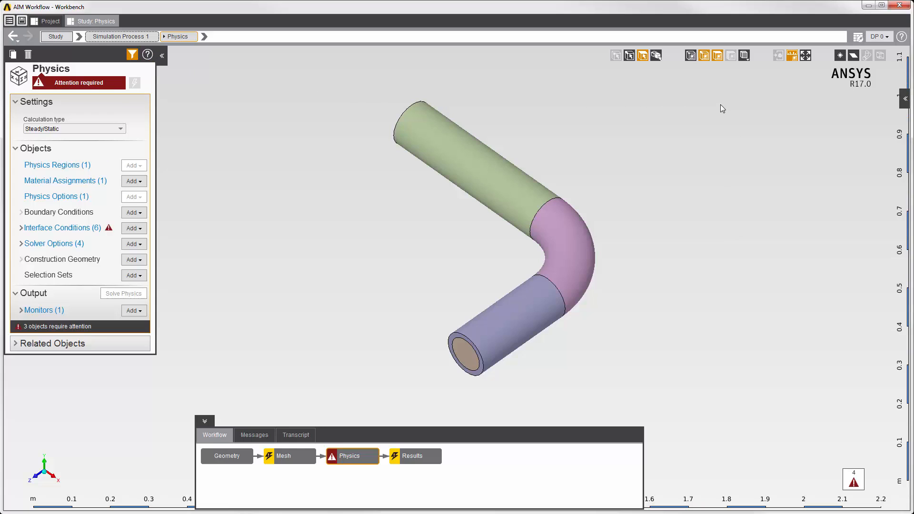
# Edit the imported geometry to turn off the Solid body filling the pipe, and finish geometry editing.
pyautogui.click(231, 456)
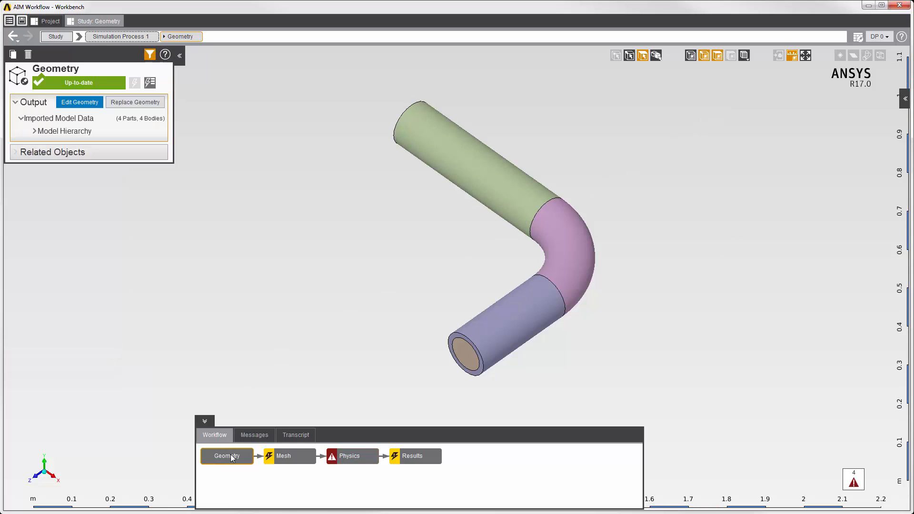
pyautogui.click(77, 102)
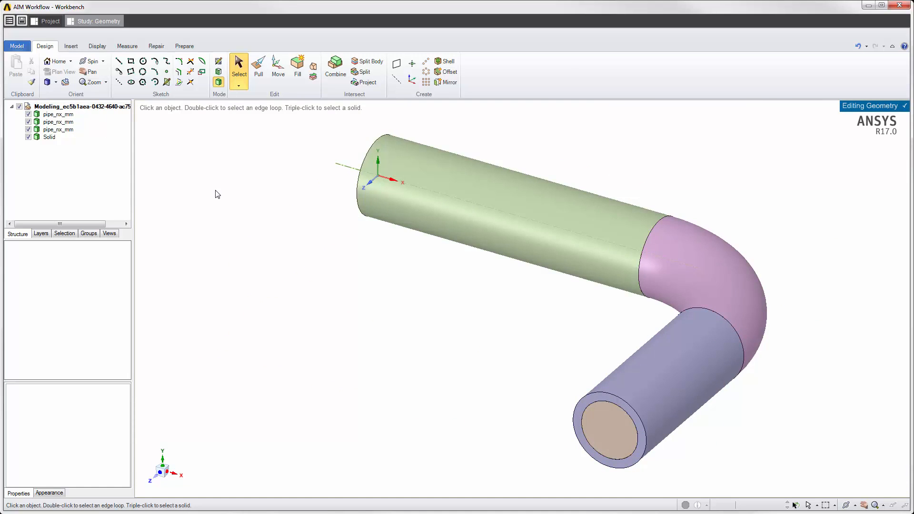
pyautogui.click(28, 137)
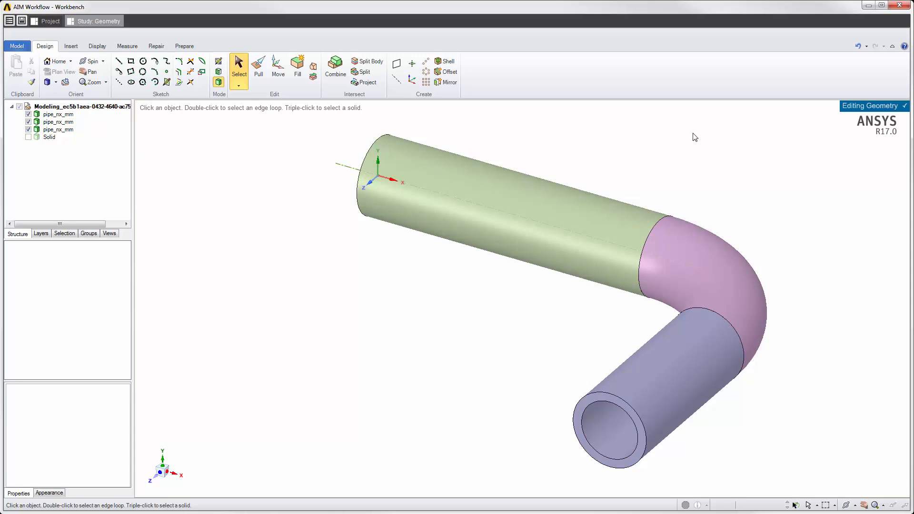
pyautogui.click(863, 107)
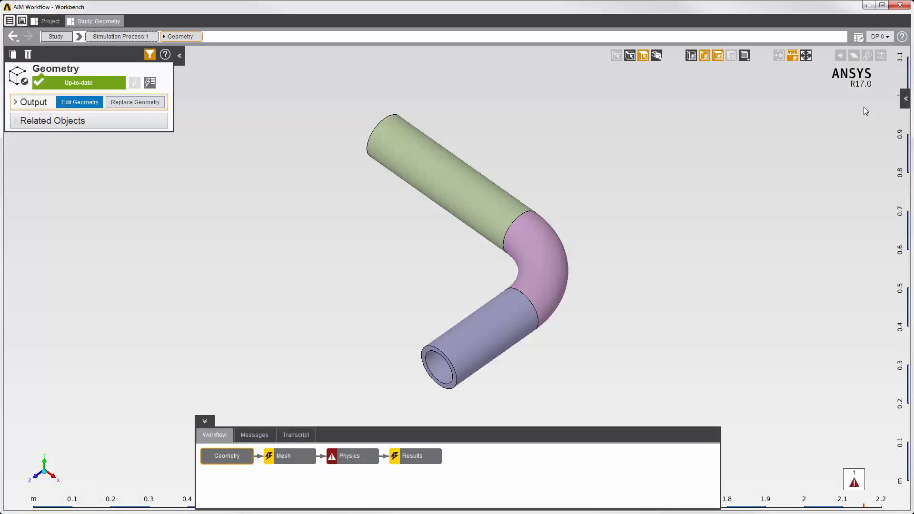
# Generate the pipe mesh using the predefined settings for the structural engineering intent.
pyautogui.click(309, 455)
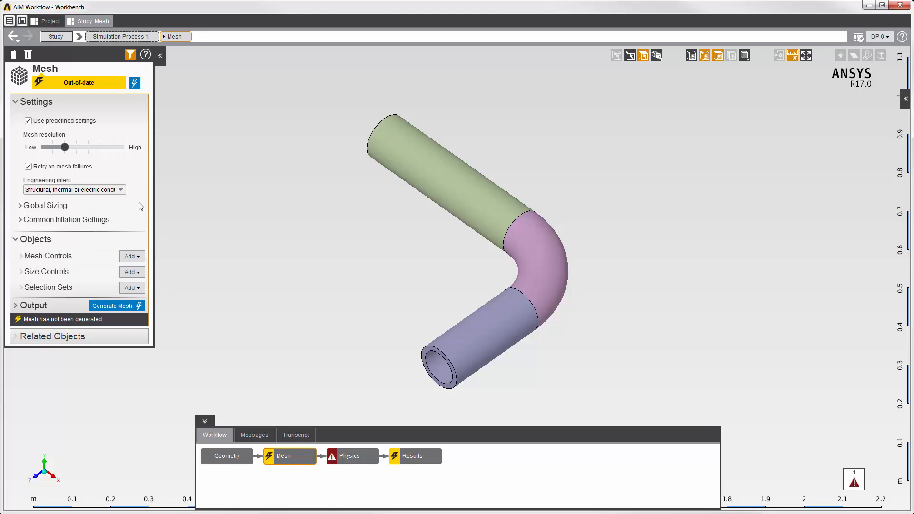
pyautogui.click(134, 84)
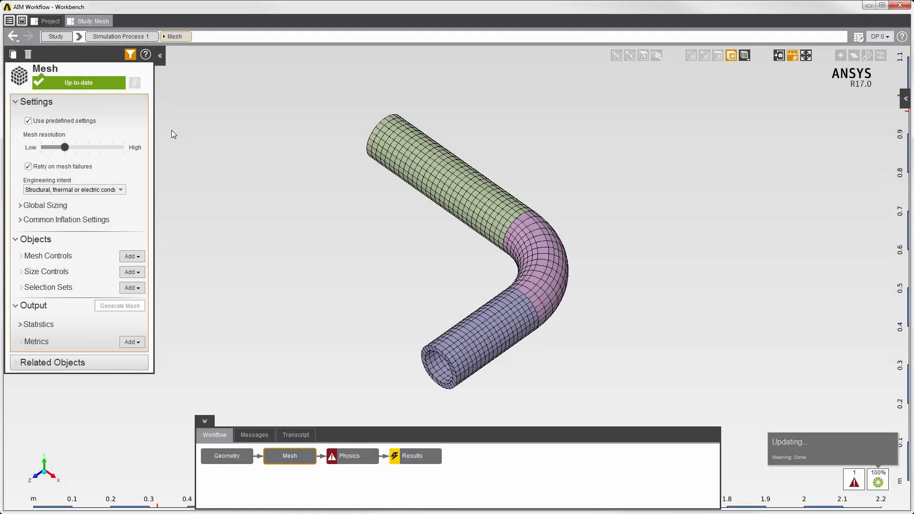
# Review the structural physics region's location definition and the message explaining why the Physics task requires attention.
pyautogui.click(361, 455)
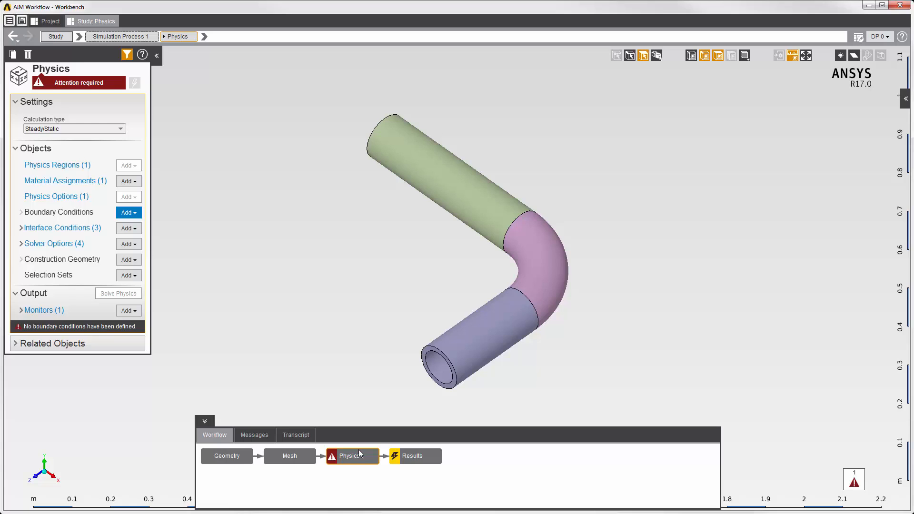
pyautogui.click(63, 166)
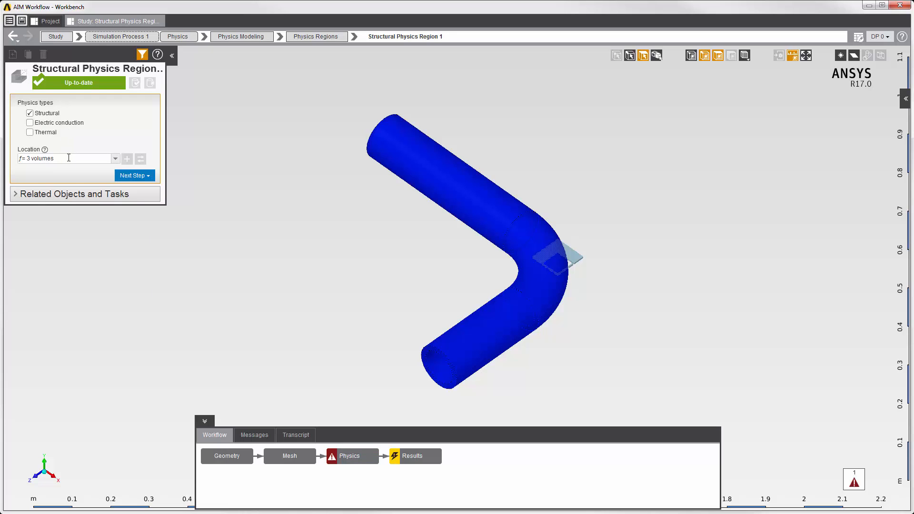
pyautogui.click(69, 158)
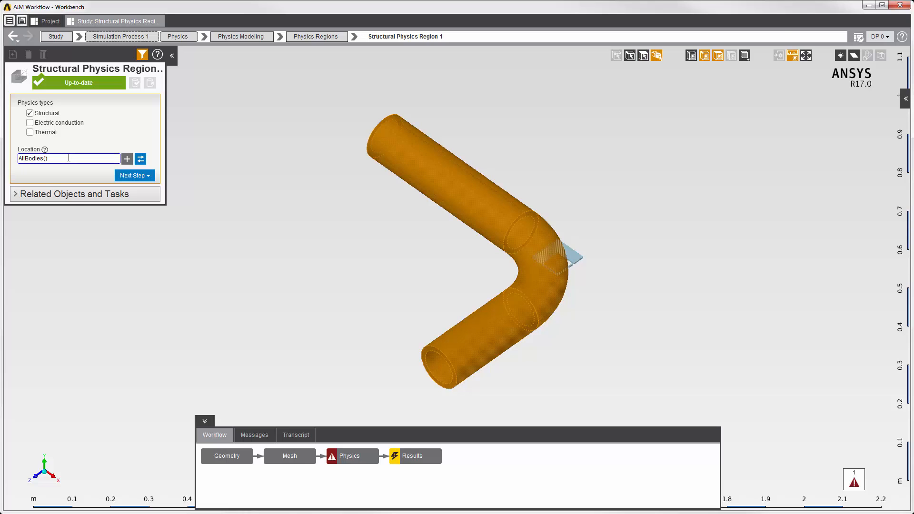
pyautogui.click(13, 36)
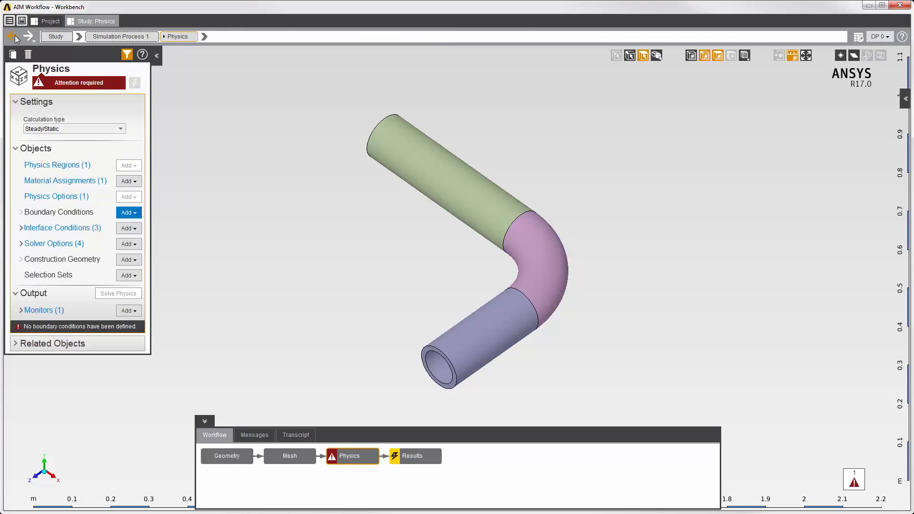
pyautogui.click(93, 86)
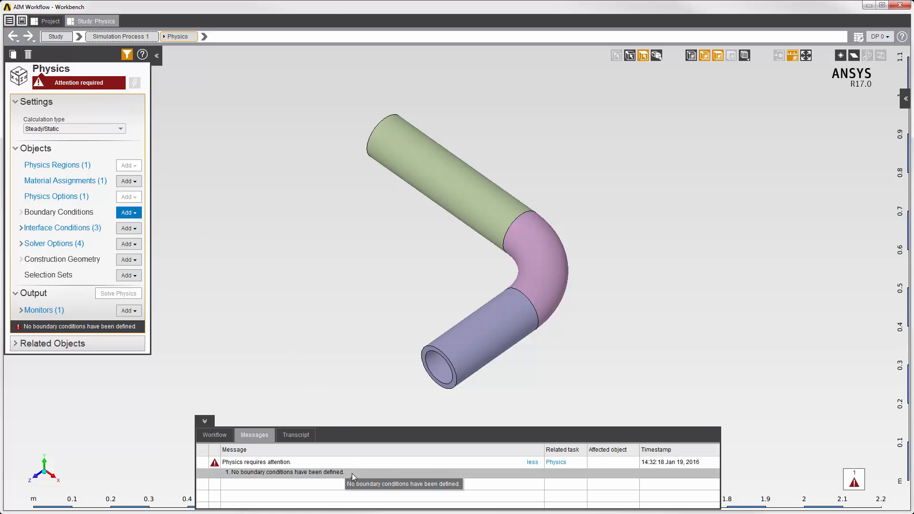
pyautogui.click(226, 435)
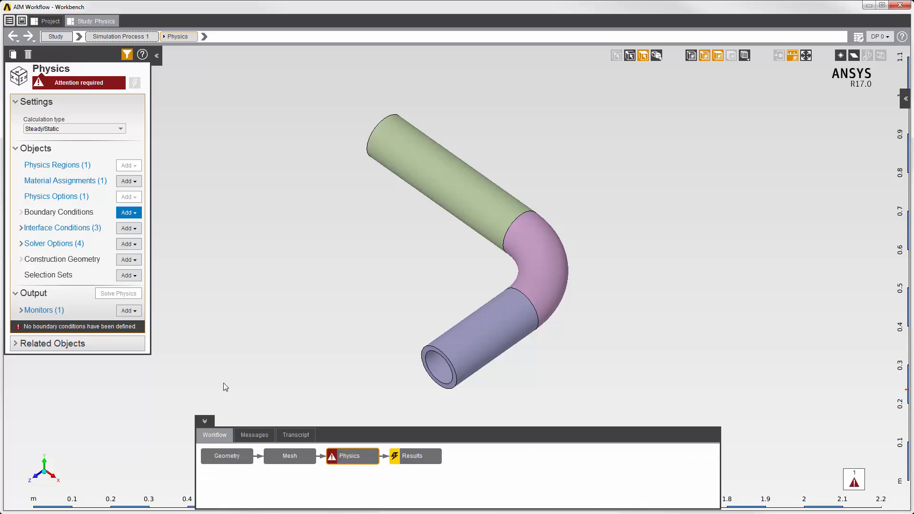
# Add a support boundary condition on the two annular end faces of the pipe, with all degrees of freedom fixed.
pyautogui.click(140, 213)
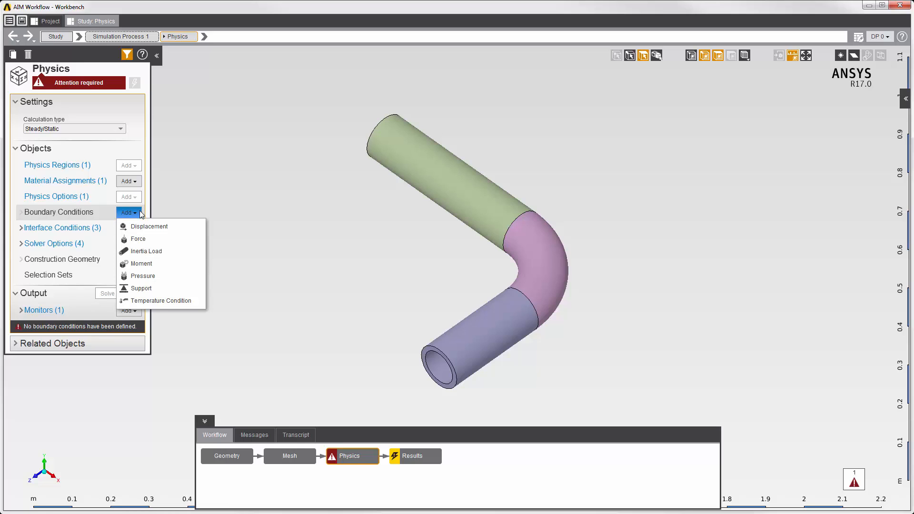
pyautogui.click(148, 288)
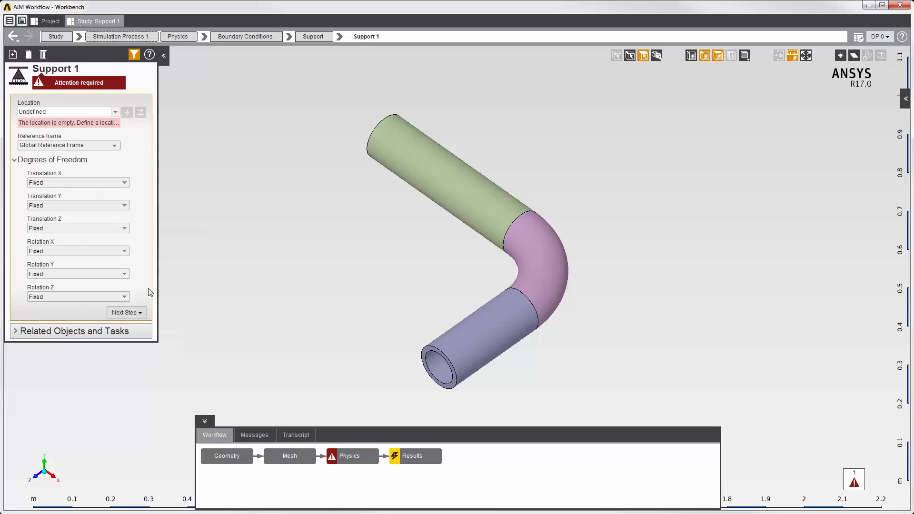
pyautogui.click(425, 355)
pyautogui.moveTo(431, 349); pyautogui.dragTo(365, 159, button='middle')
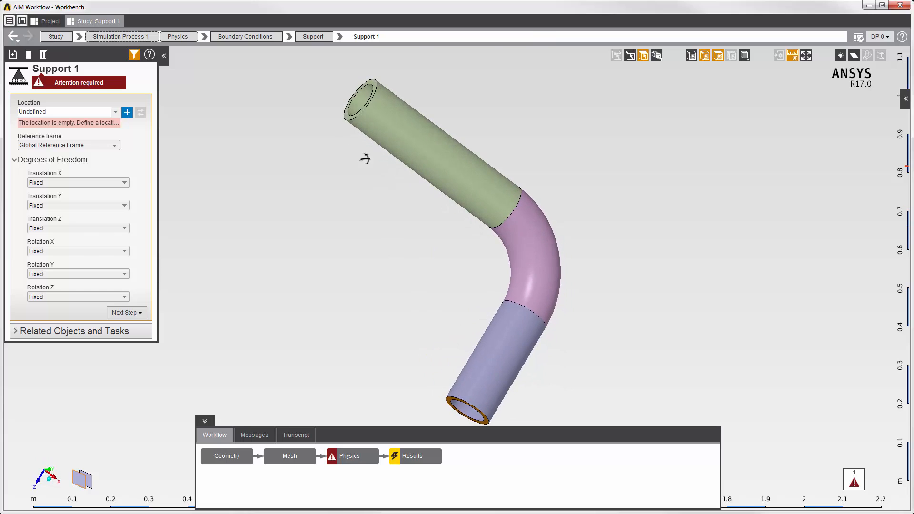
pyautogui.keyDown('ctrl'); pyautogui.click(352, 106); pyautogui.keyUp('ctrl')
pyautogui.click(127, 112)
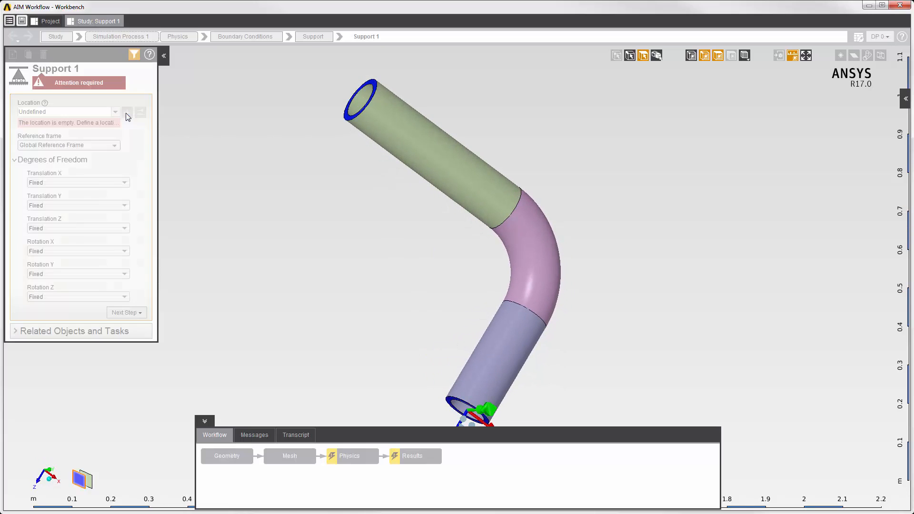
pyautogui.click(13, 35)
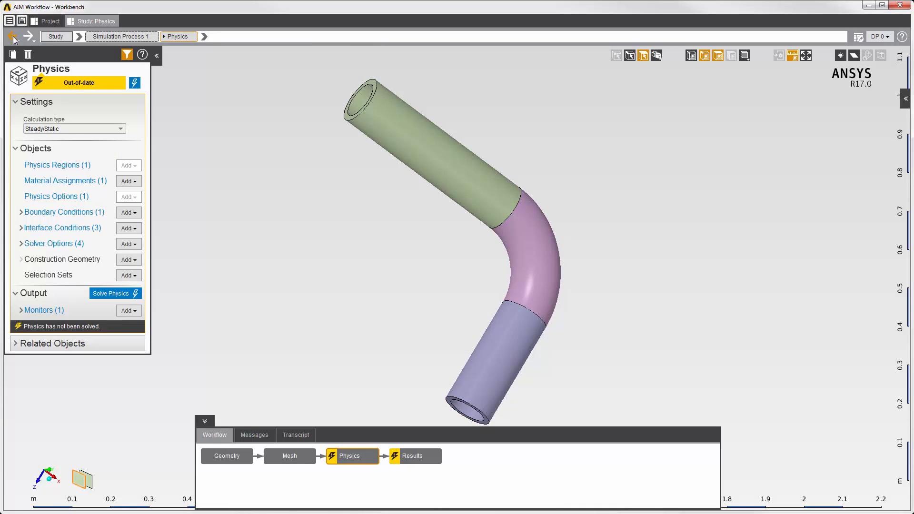
pyautogui.rightClick(218, 221)
pyautogui.moveTo(305, 232)
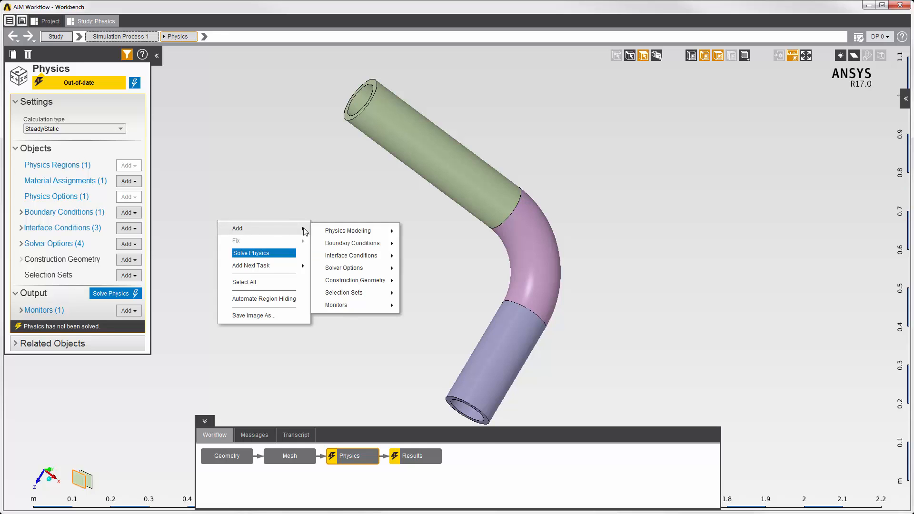
pyautogui.moveTo(362, 243)
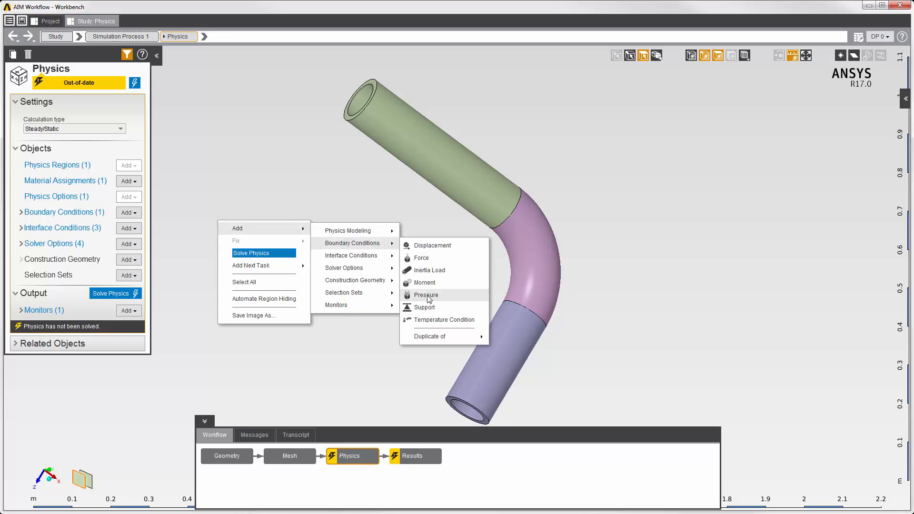
pyautogui.click(633, 111)
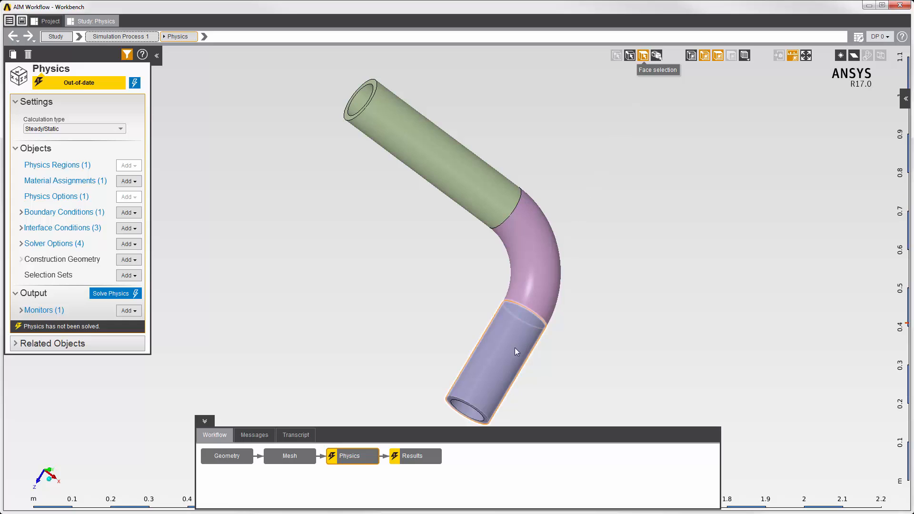
# Add a pressure boundary condition on the inner faces of the two straight pipe sections.
pyautogui.click(457, 376)
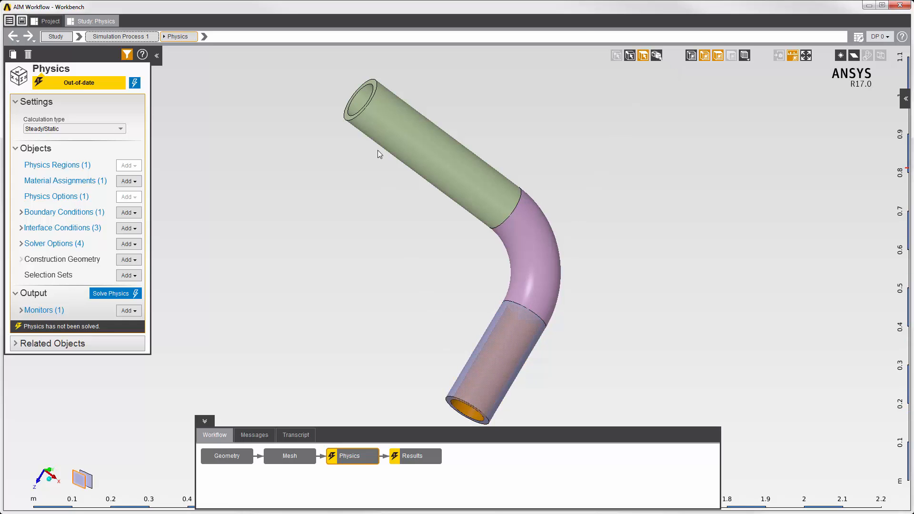
pyautogui.click(357, 99)
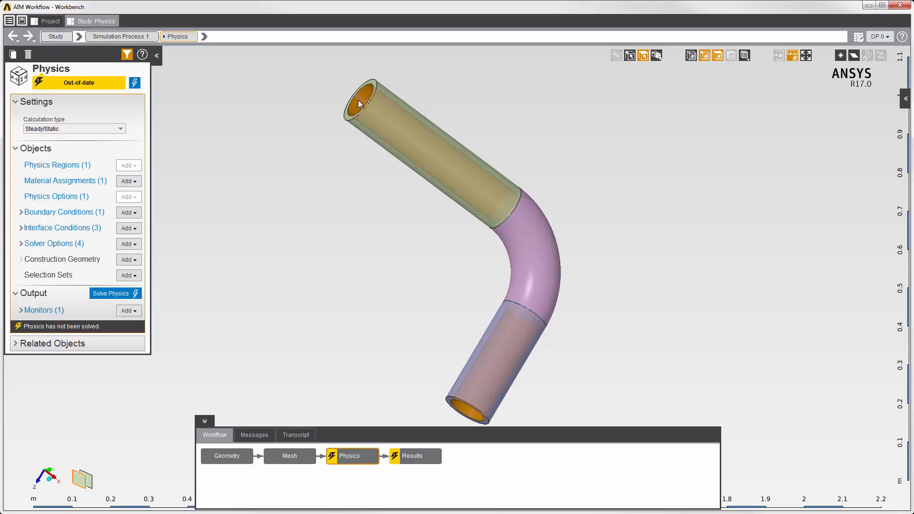
pyautogui.rightClick(432, 96)
pyautogui.moveTo(441, 103)
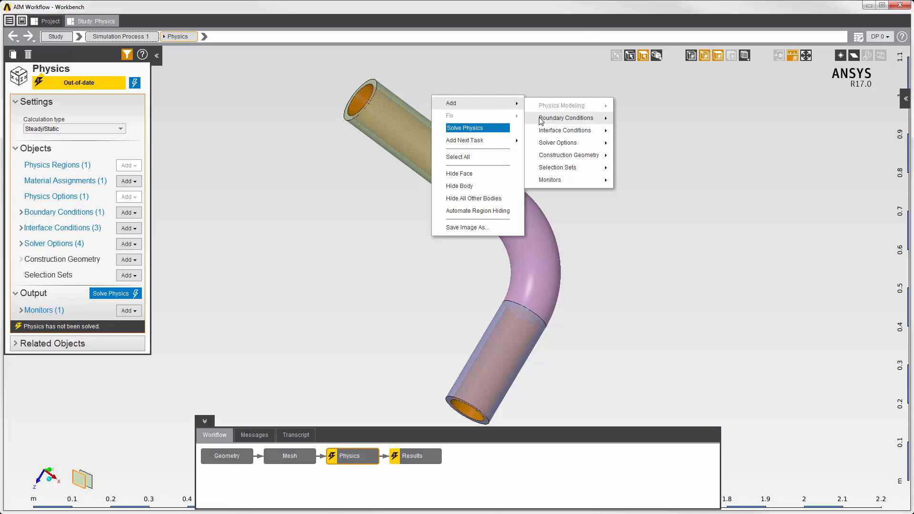
pyautogui.moveTo(542, 118)
pyautogui.click(629, 157)
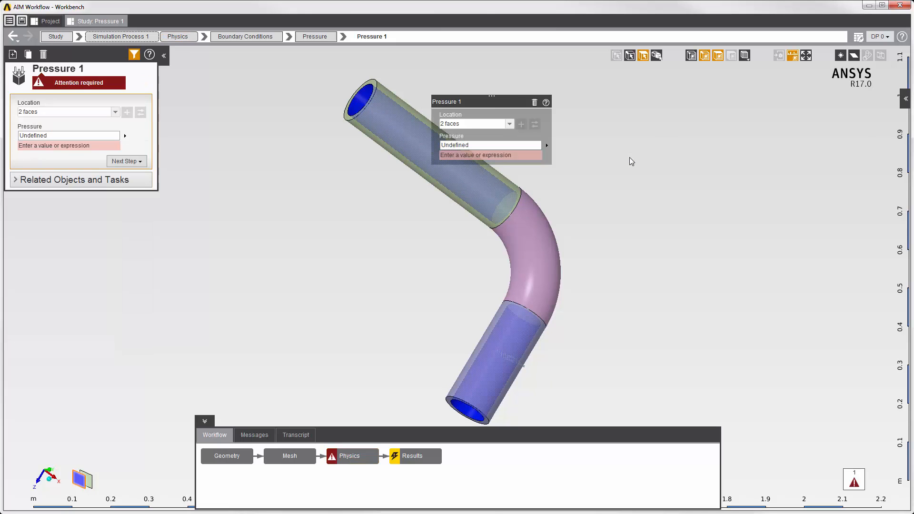
pyautogui.moveTo(492, 95); pyautogui.dragTo(600, 94)
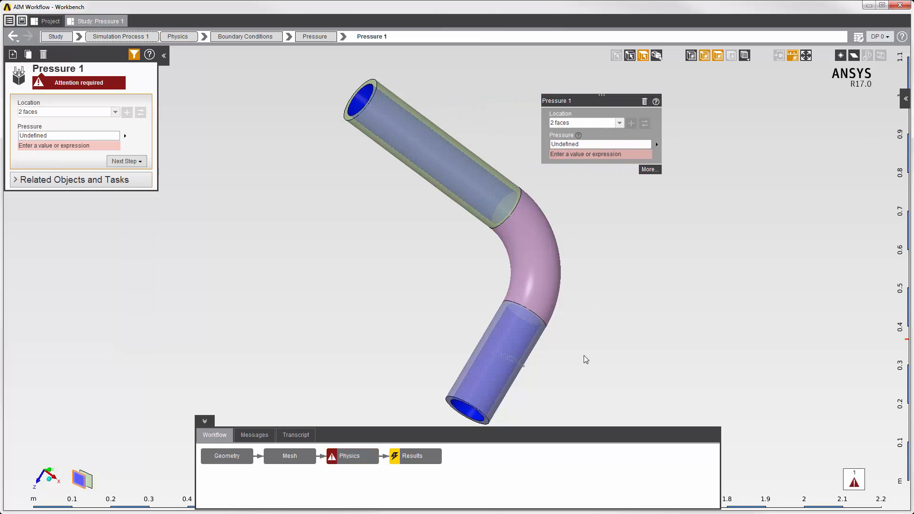
# Add the inner face of the pipe bend to the pressure condition's location.
pyautogui.moveTo(585, 359); pyautogui.dragTo(637, 208, button='middle')
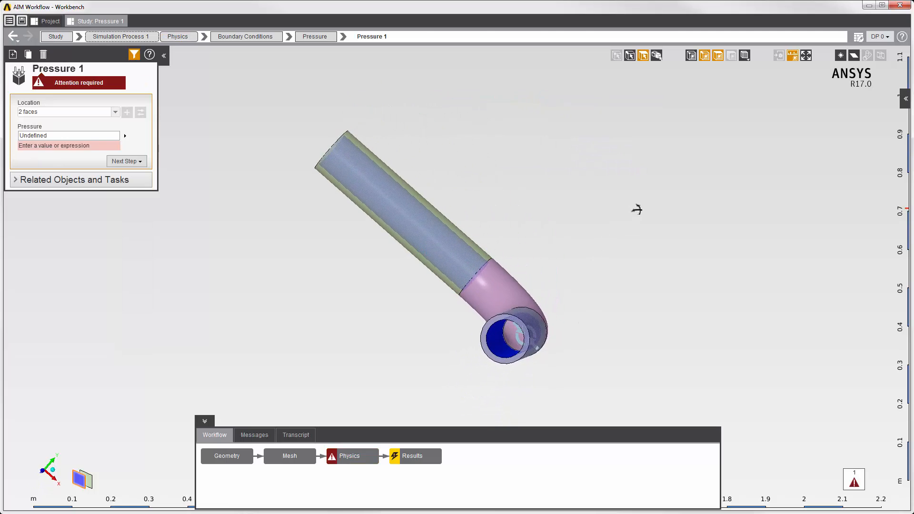
pyautogui.click(508, 328)
pyautogui.rightClick(554, 215)
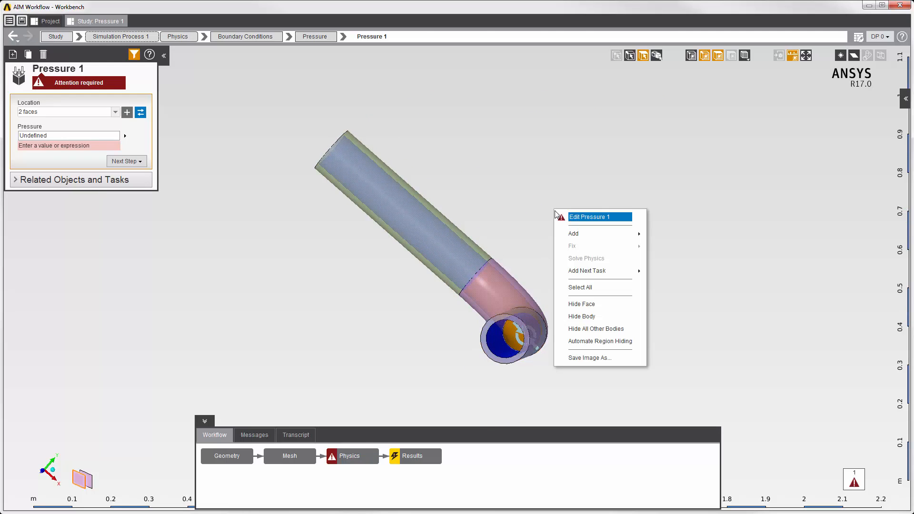
pyautogui.click(586, 217)
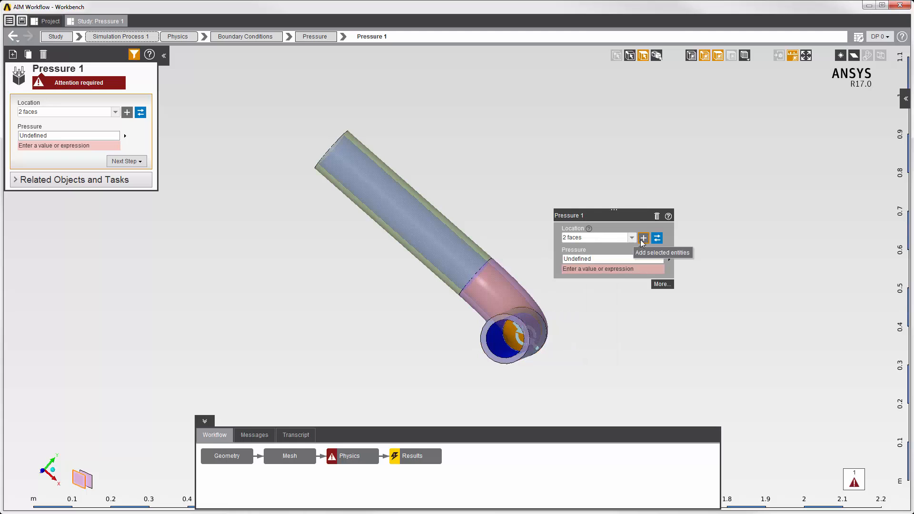
pyautogui.click(642, 238)
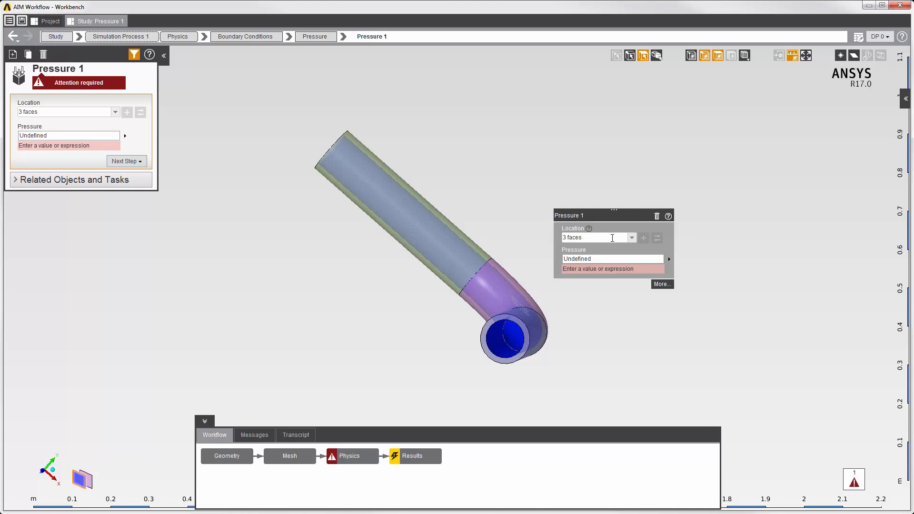
# Set the internal pressure to 265 Pa and return to the Physics task.
pyautogui.click(608, 259)
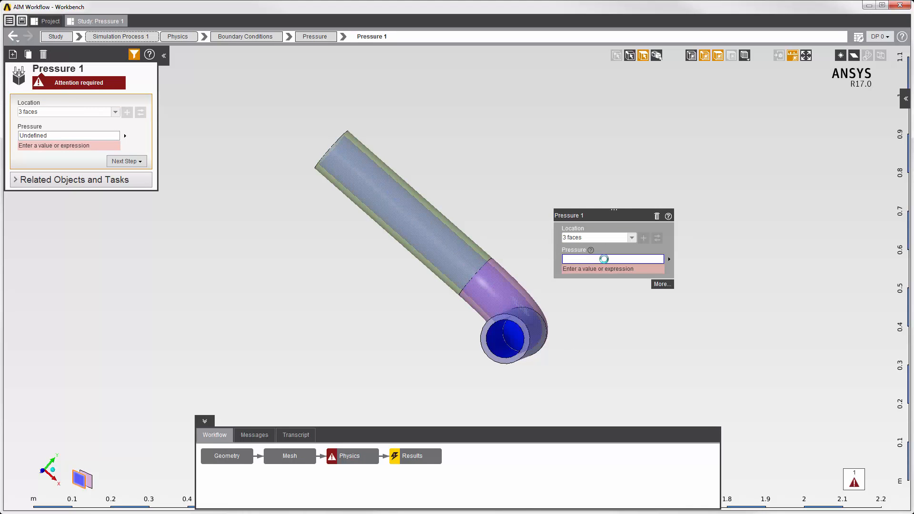
pyautogui.write('265')
pyautogui.press('Return')
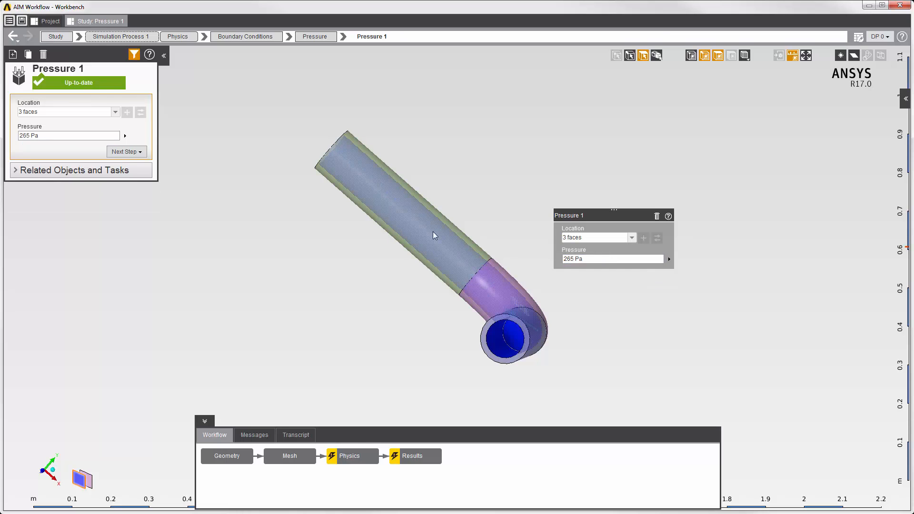
pyautogui.click(9, 36)
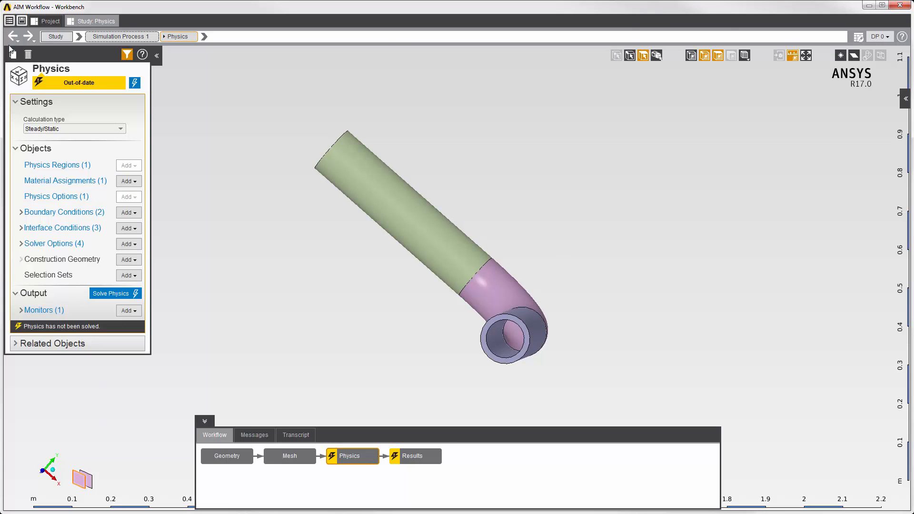
# Review the Structural Steel material assignment and switch the model display to realistic material rendering.
pyautogui.click(36, 180)
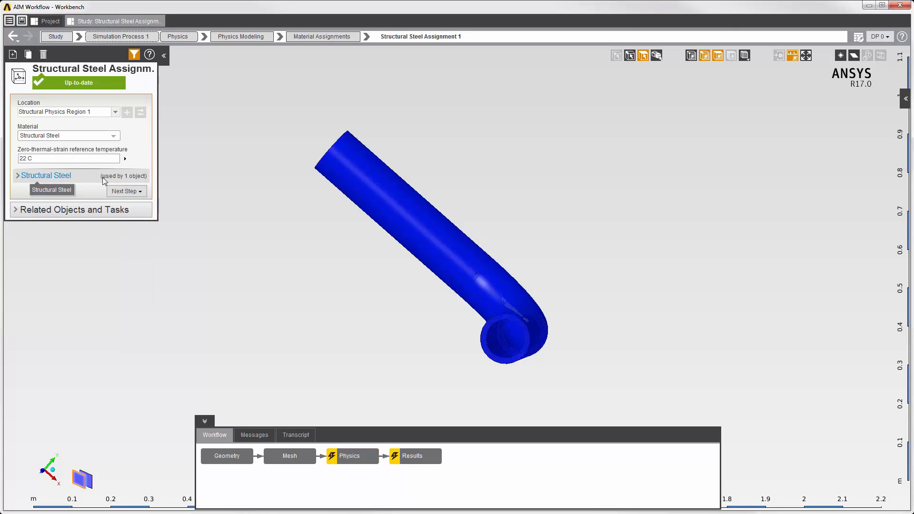
pyautogui.click(745, 56)
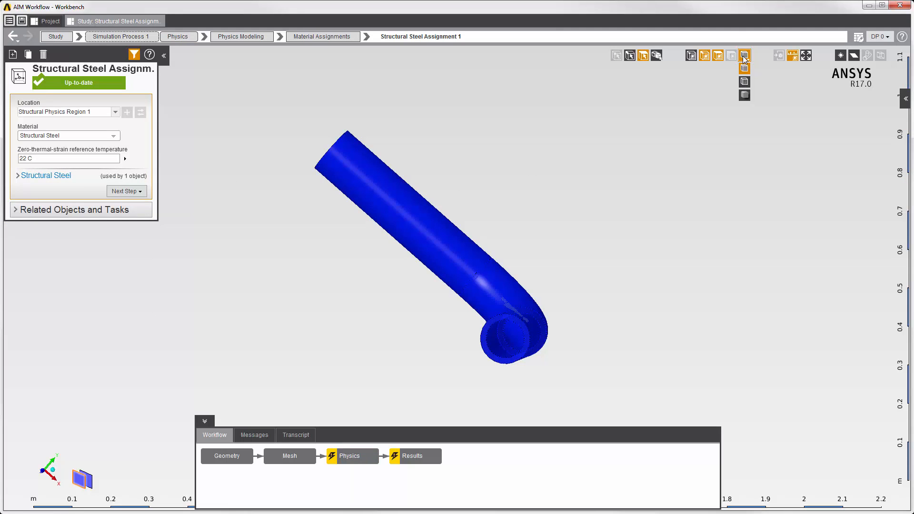
pyautogui.click(745, 98)
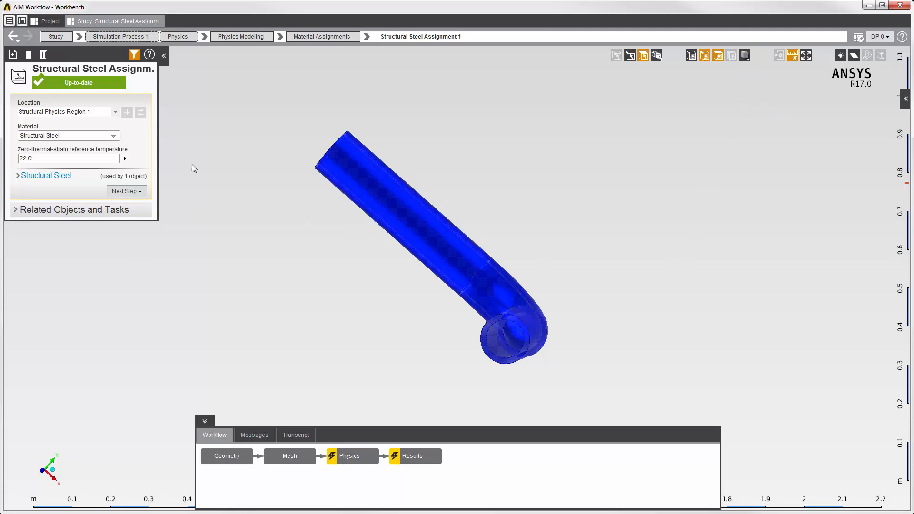
pyautogui.click(13, 37)
pyautogui.moveTo(567, 340); pyautogui.dragTo(509, 403, button='middle')
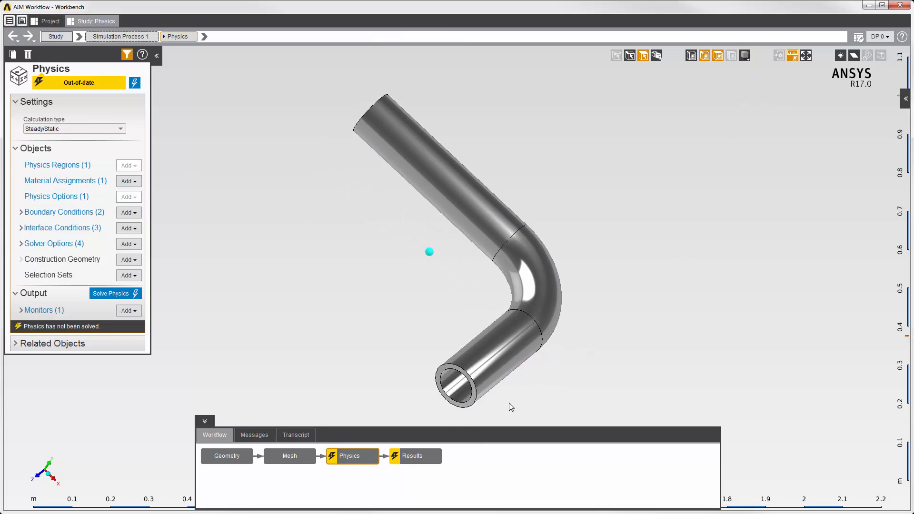
# Solve the physics and check the solver transcript.
pyautogui.click(136, 83)
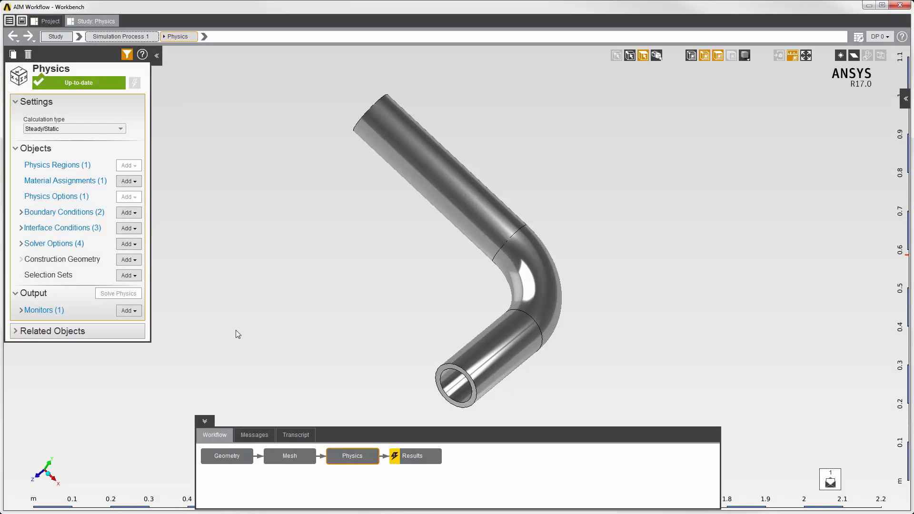
pyautogui.click(293, 437)
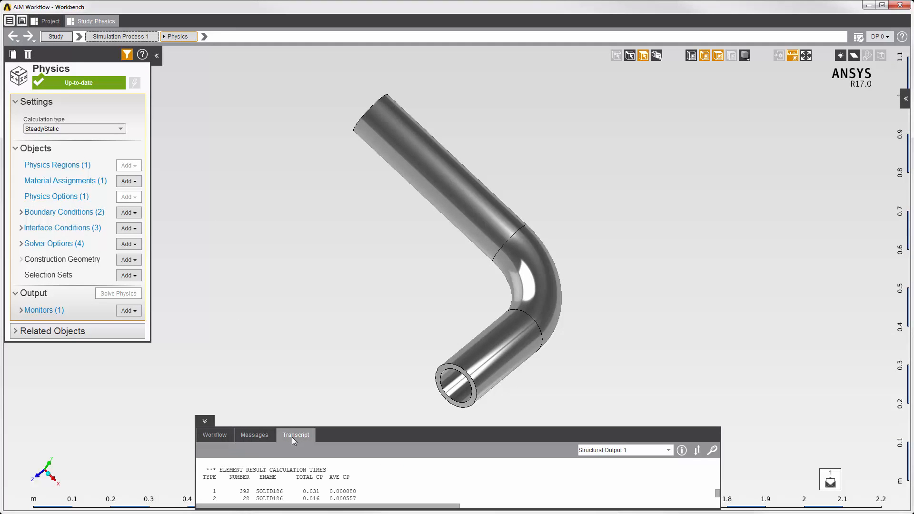
pyautogui.click(225, 434)
# In the Results task, look through the available result types and evaluate the existing contour results.
pyautogui.click(416, 457)
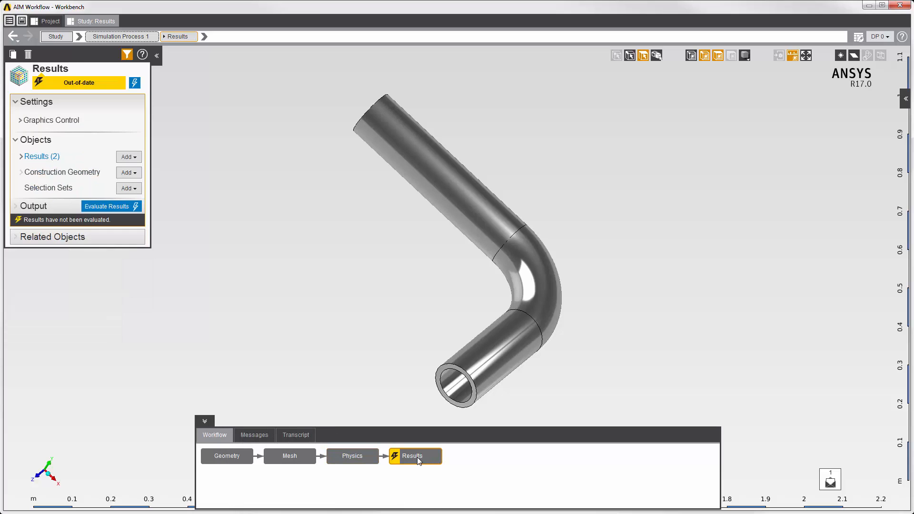
pyautogui.click(22, 156)
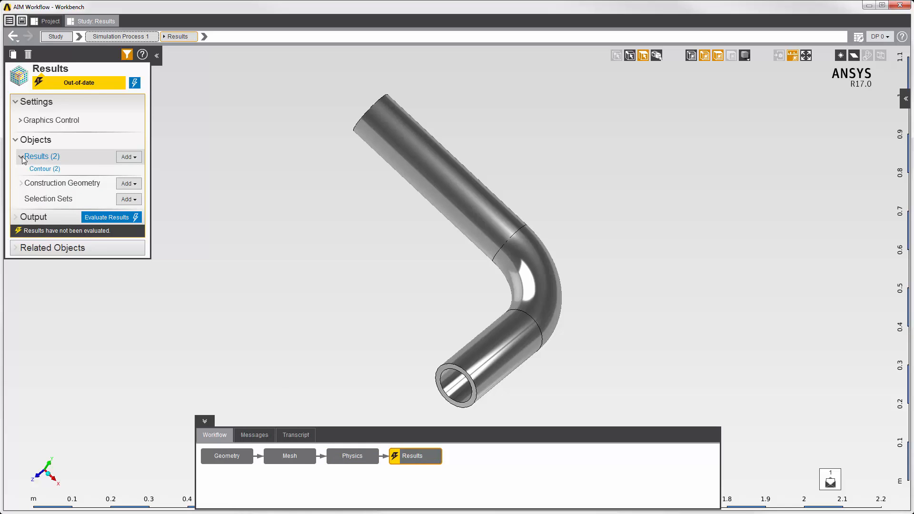
pyautogui.click(125, 157)
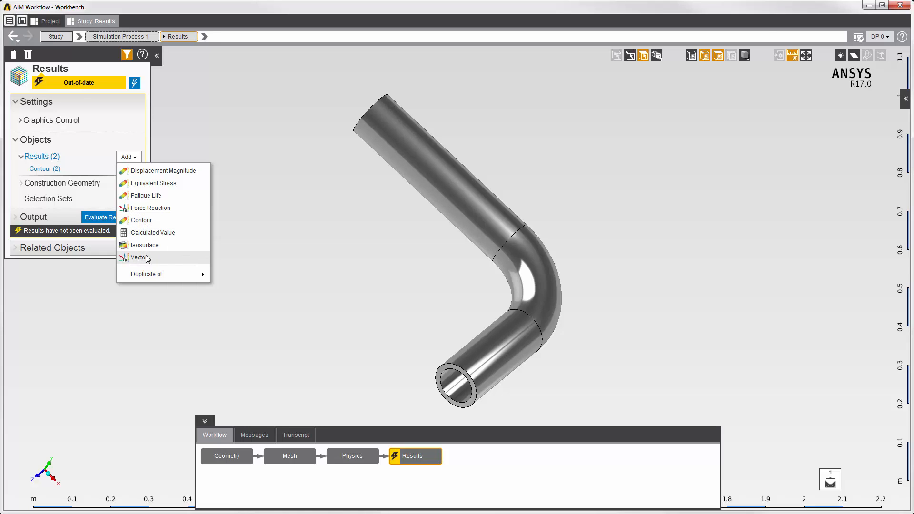
pyautogui.click(134, 84)
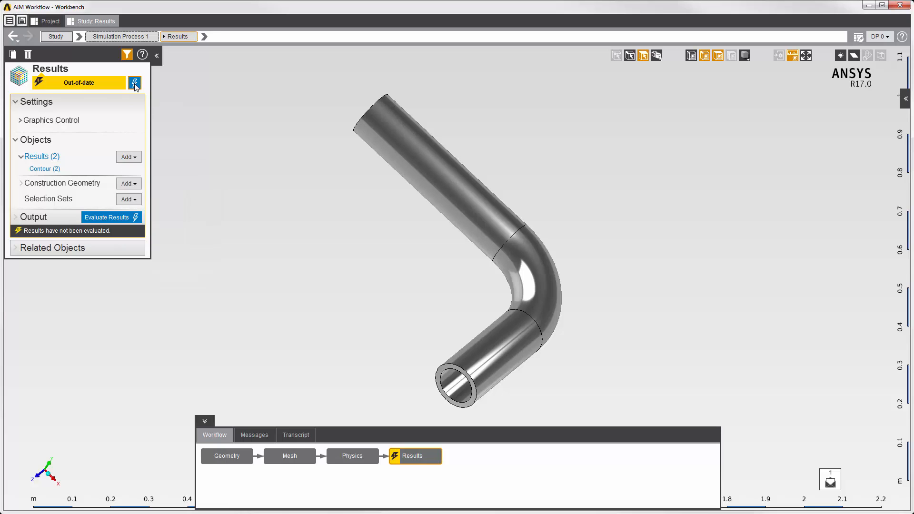
# Display the Displacement Magnitude contour on the pipe, animate it, and stop the animation.
pyautogui.click(51, 169)
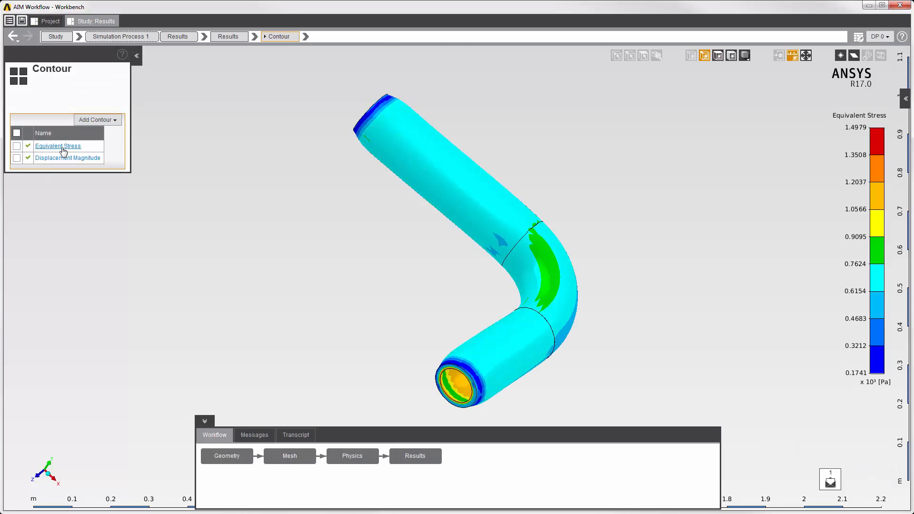
pyautogui.click(63, 157)
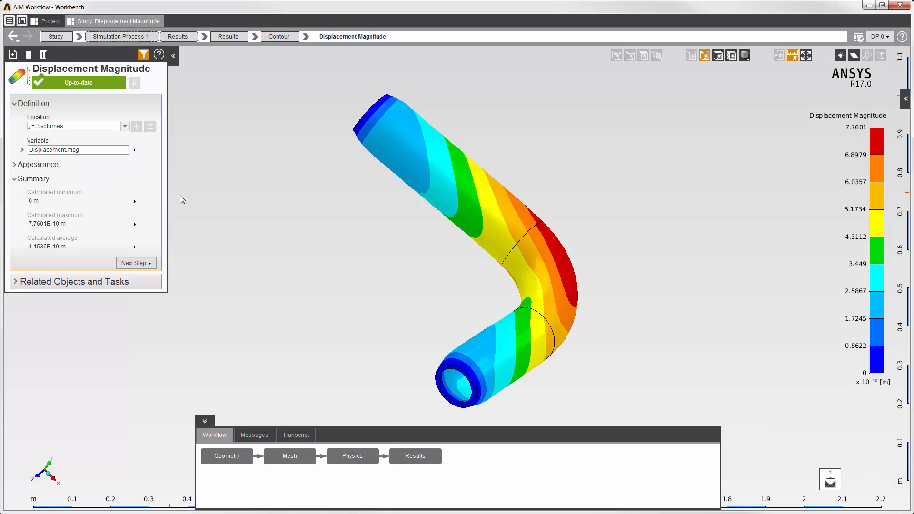
pyautogui.rightClick(227, 196)
pyautogui.click(256, 291)
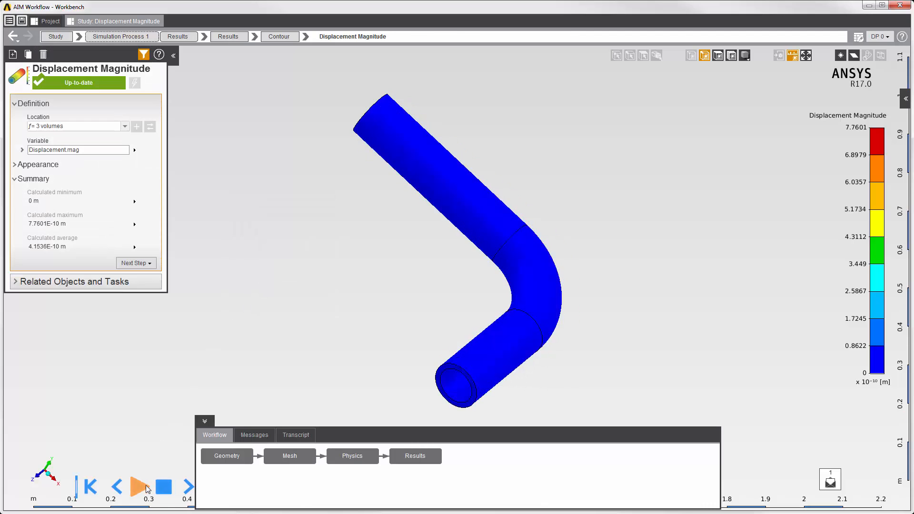
pyautogui.click(165, 486)
pyautogui.moveTo(375, 337); pyautogui.dragTo(324, 327, button='middle')
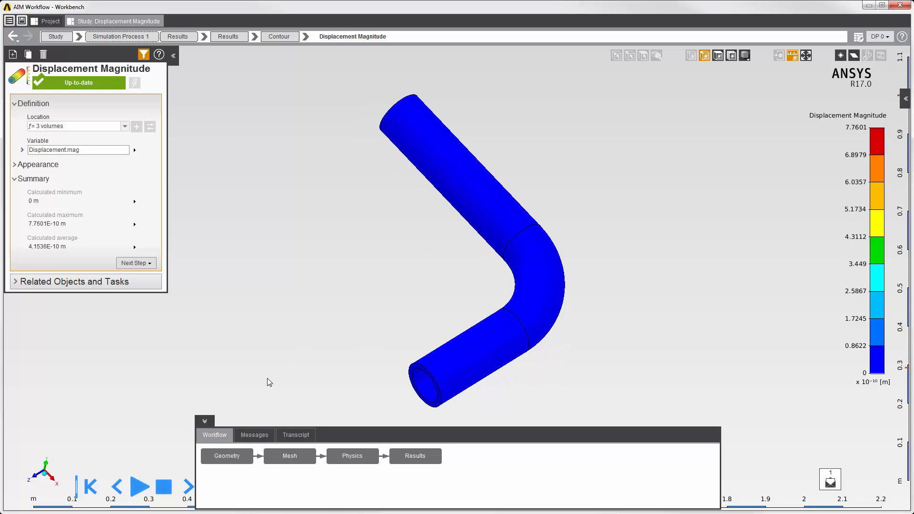
# Revisit the Geometry, Mesh and Physics tasks of the simulation workflow in turn.
pyautogui.click(239, 464)
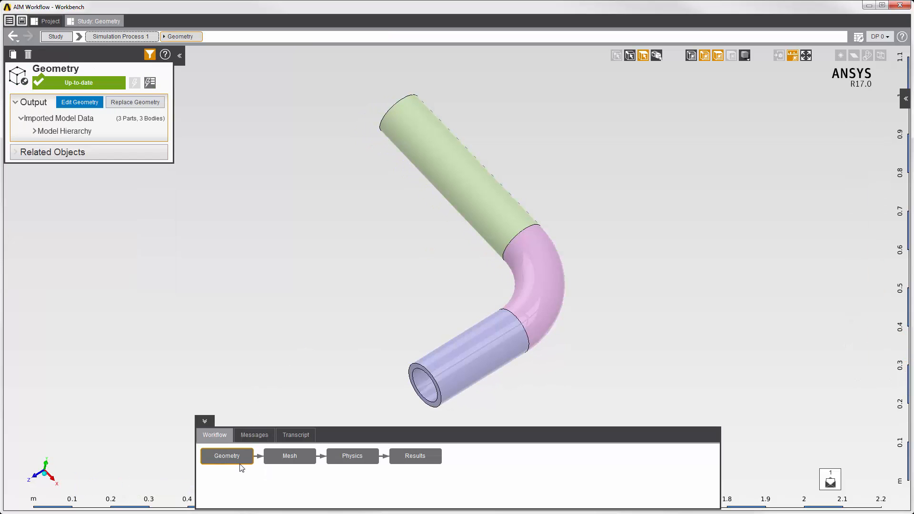
pyautogui.click(287, 461)
pyautogui.click(358, 460)
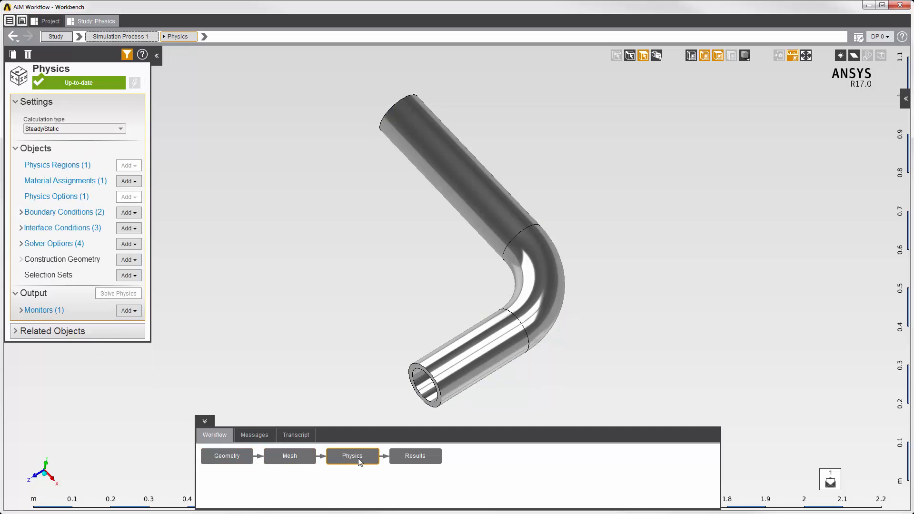